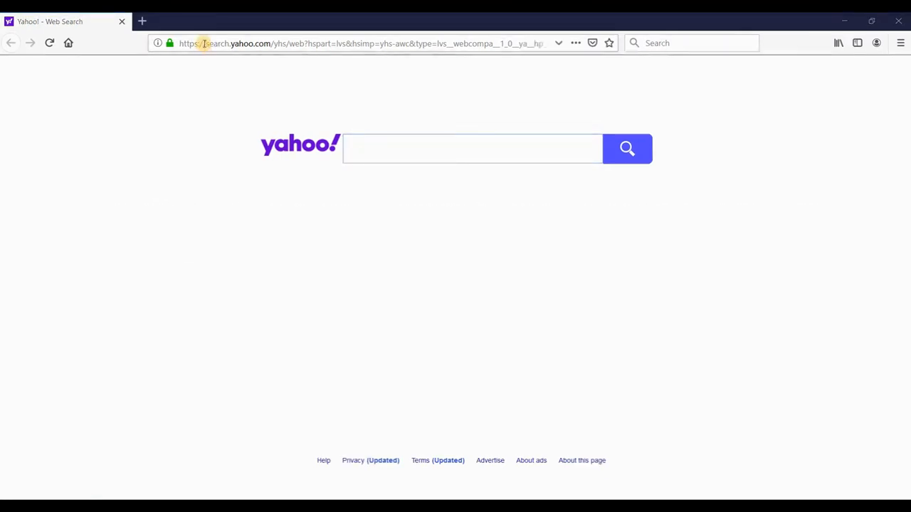
Step: Go to smanag.com and open the new-account registration form from the login page
click(204, 43)
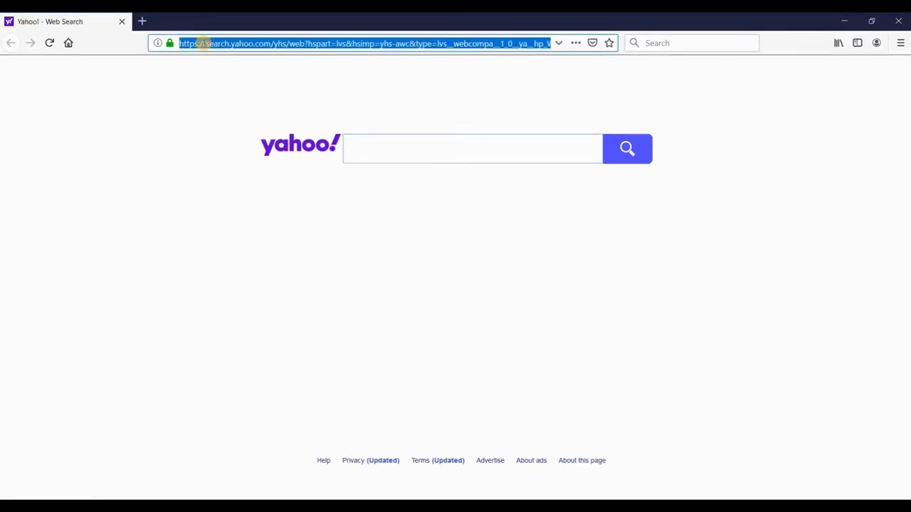
text(smanag.com/)
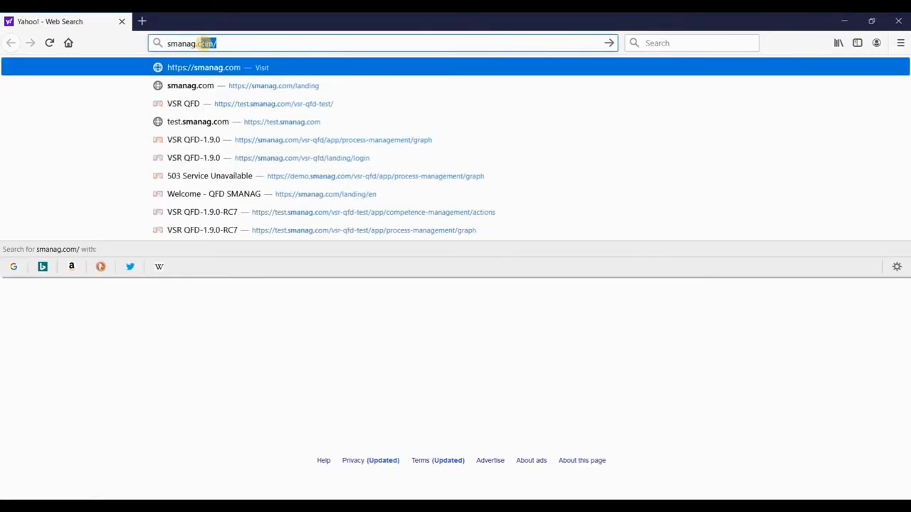
key(Return)
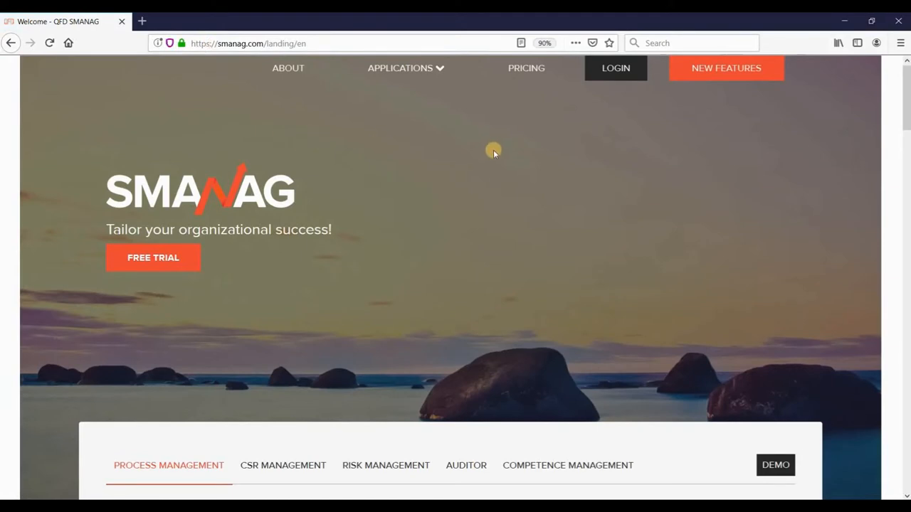
click(612, 69)
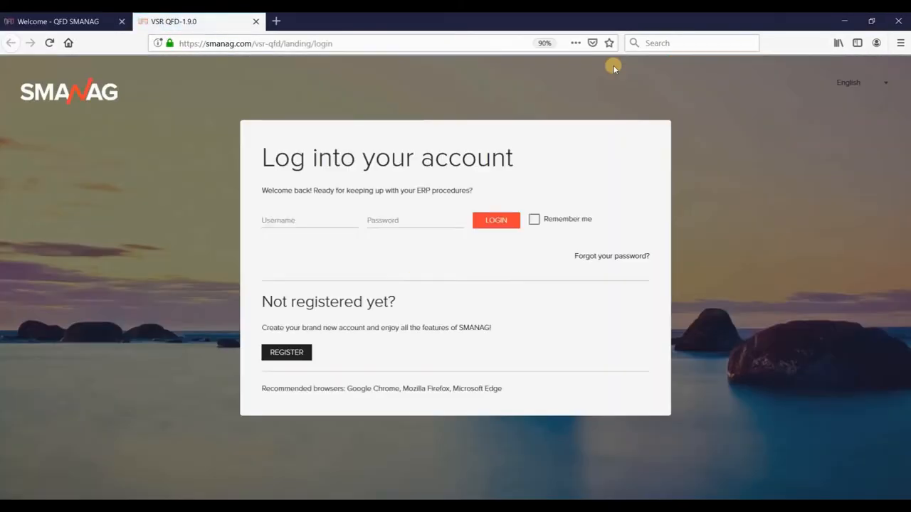
click(285, 351)
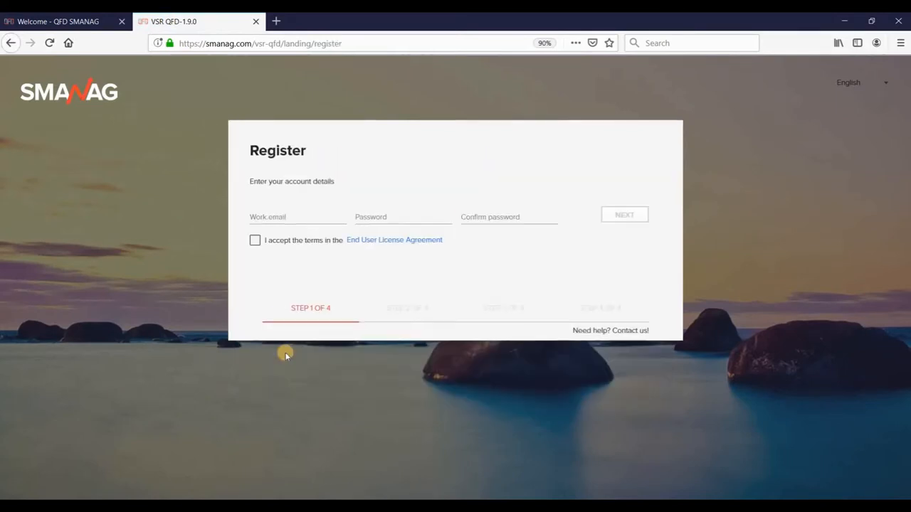
Step: Enter the work email and the password twice, accept the EULA, and continue to step 2
click(276, 217)
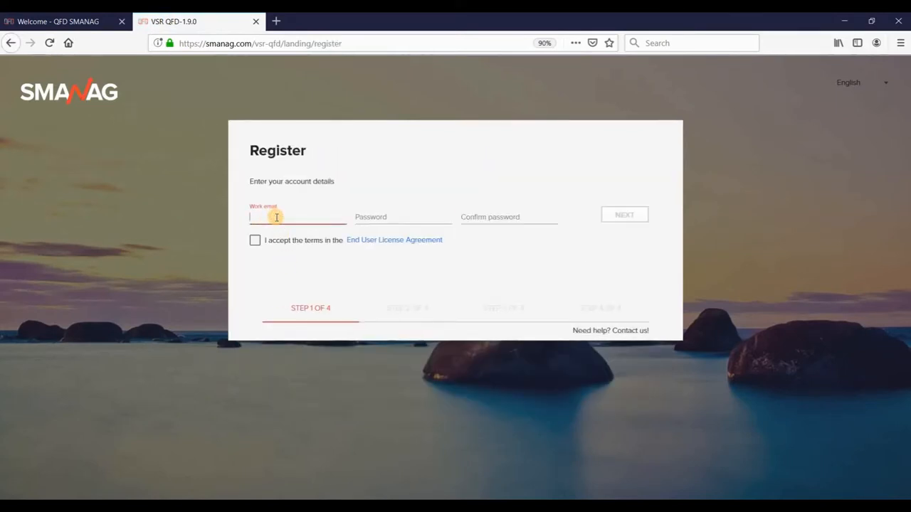
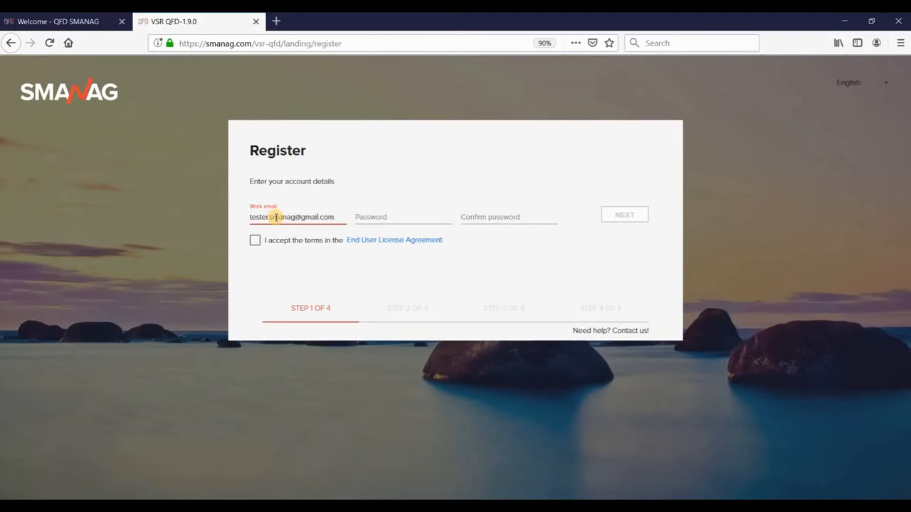
key(Tab)
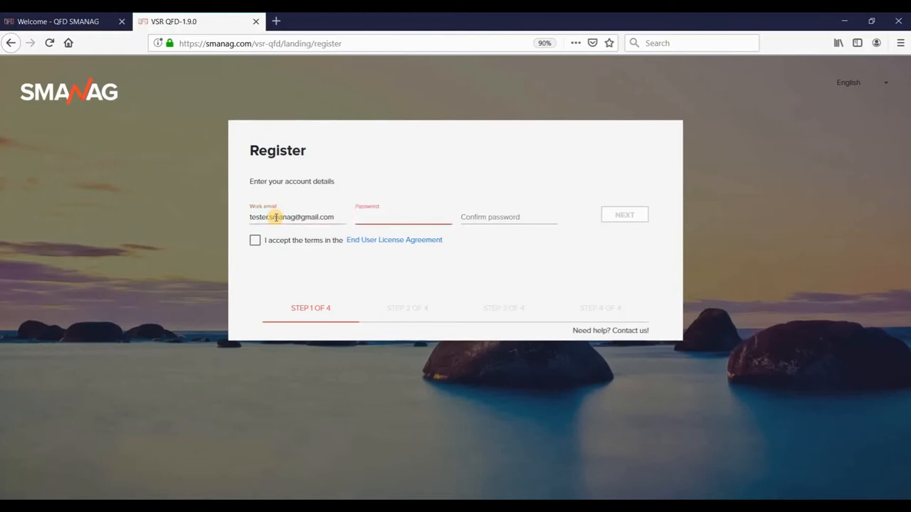
text(**********)
key(Tab)
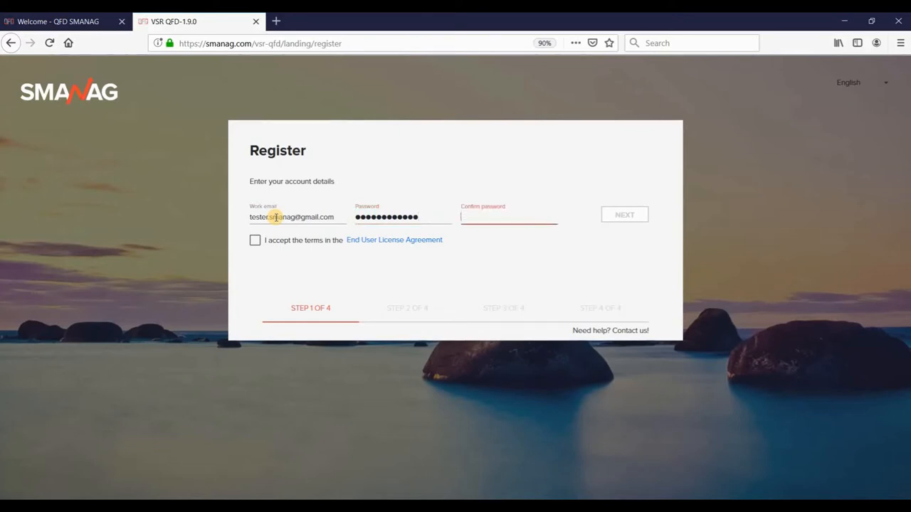
text(********)
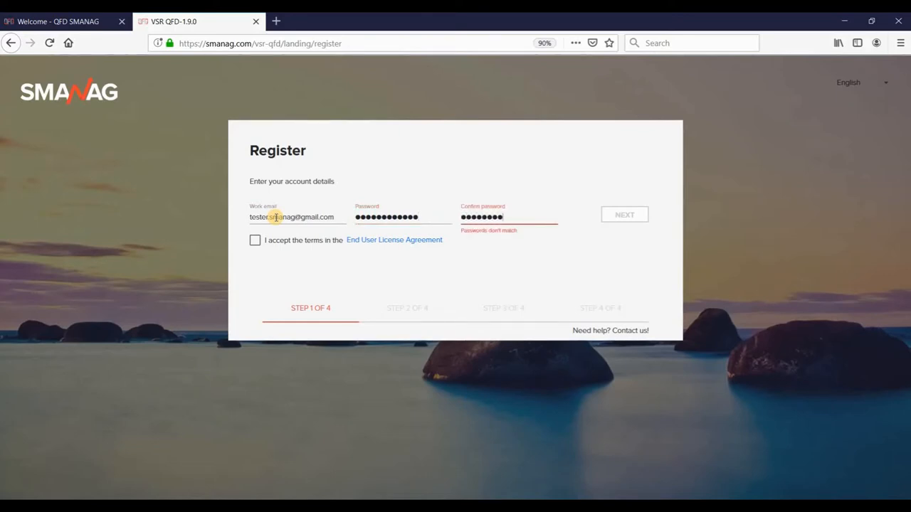
text(***)
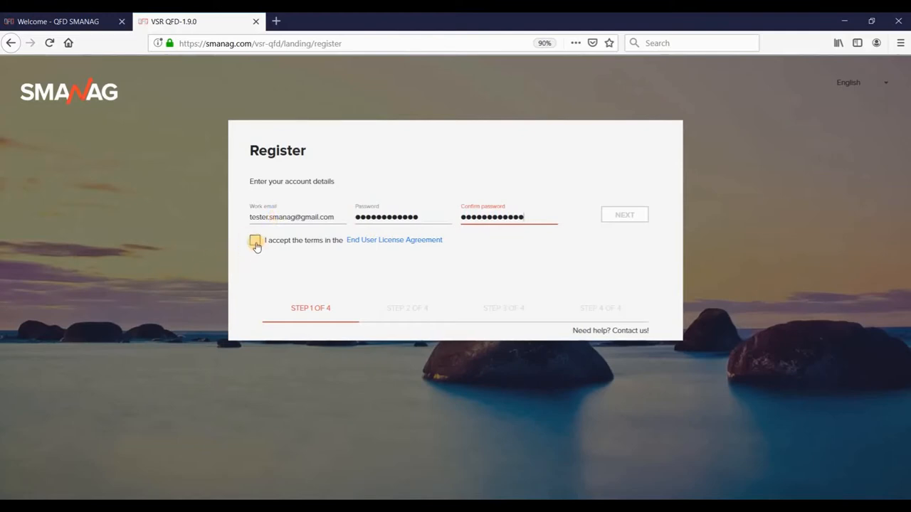
click(254, 242)
click(624, 215)
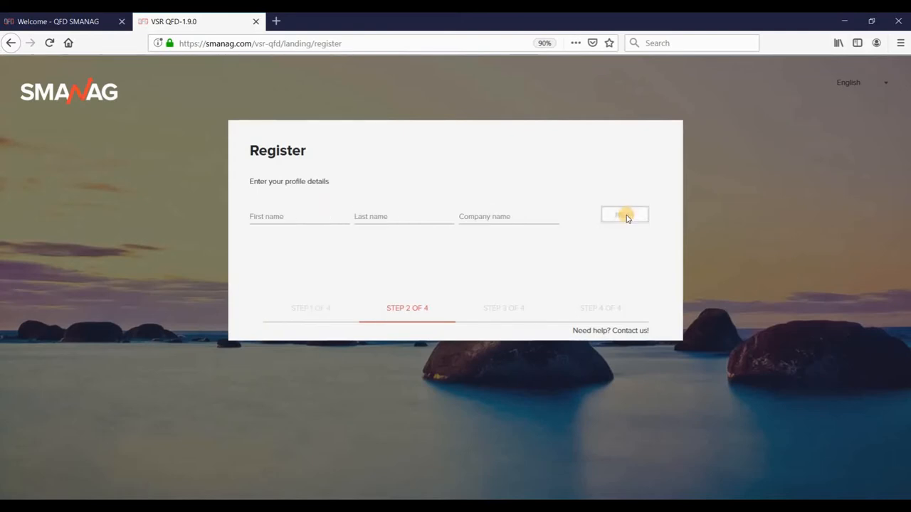
Step: Fill in the last name and company 'Smanagtest Ltd', then submit the profile details
click(284, 216)
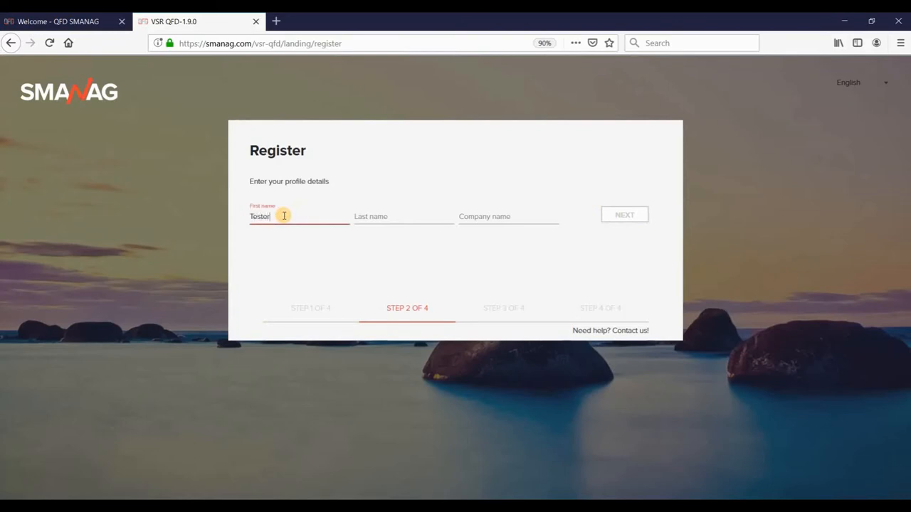
key(Tab)
text(Sma)
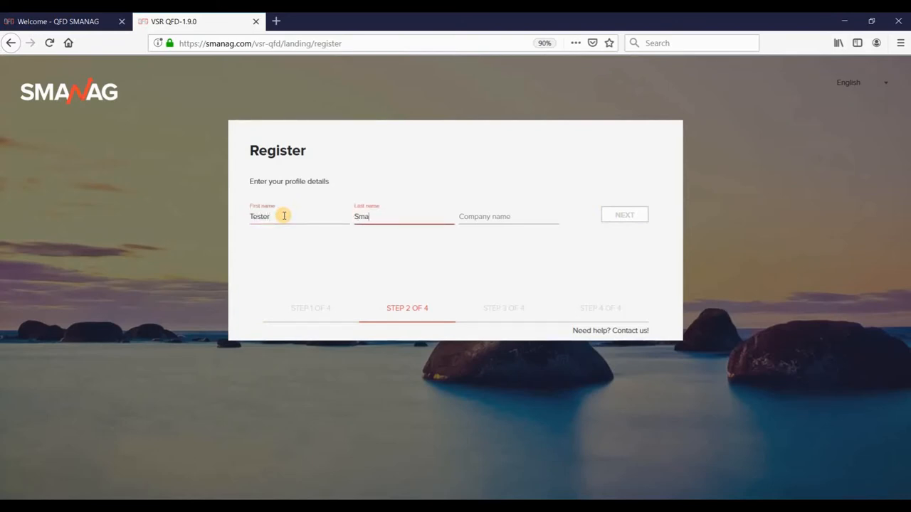
text(nag)
key(Tab)
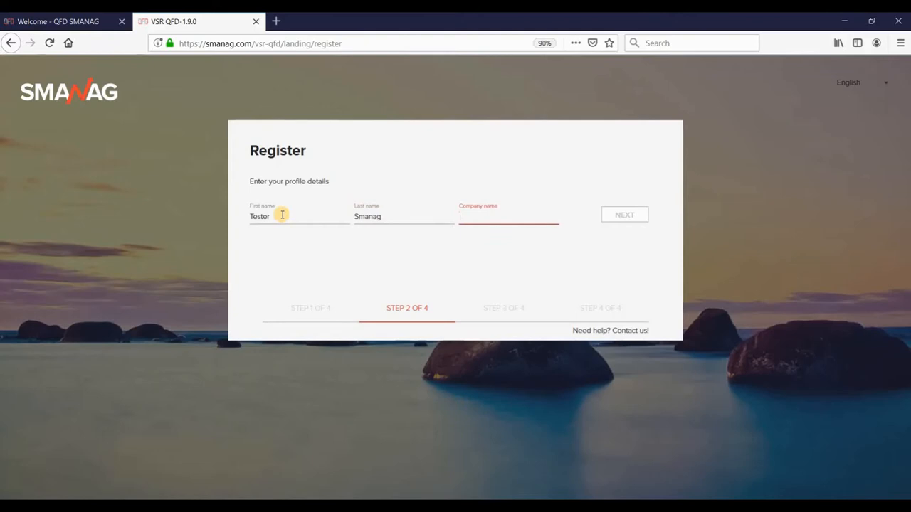
text(Smanag)
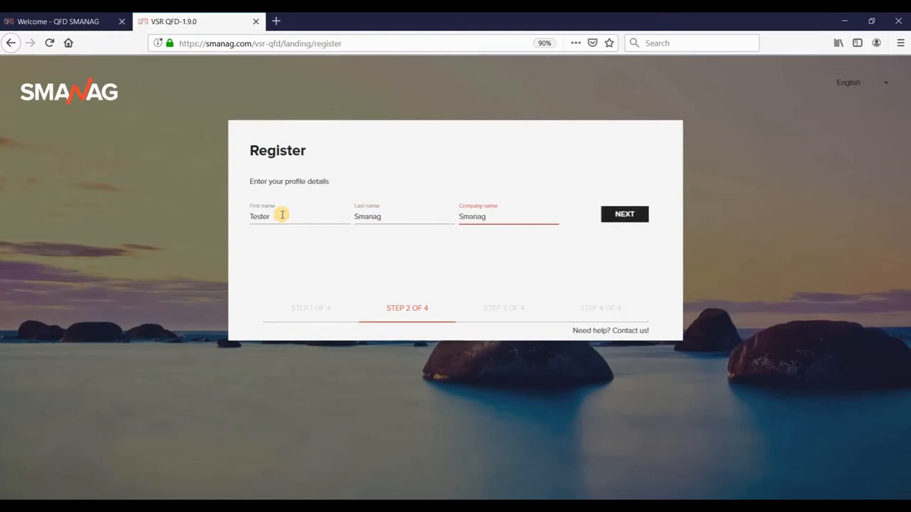
text(test Ltd.)
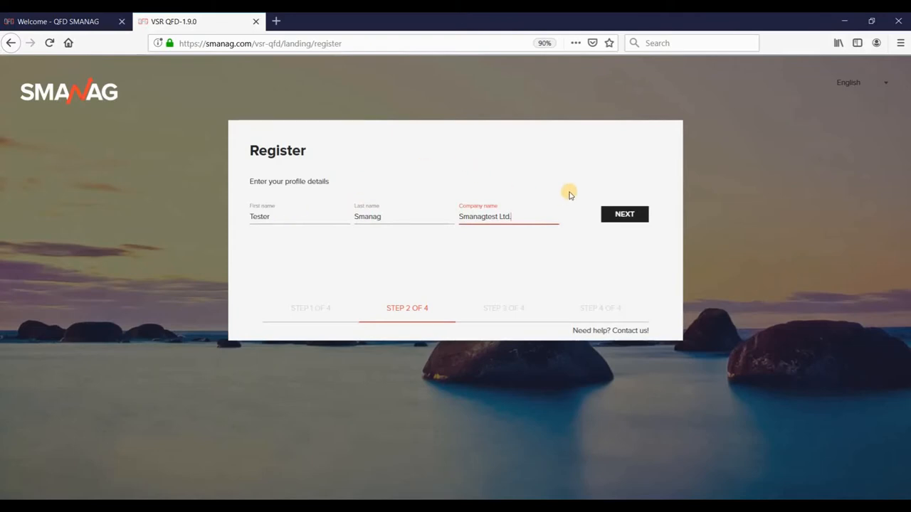
click(624, 216)
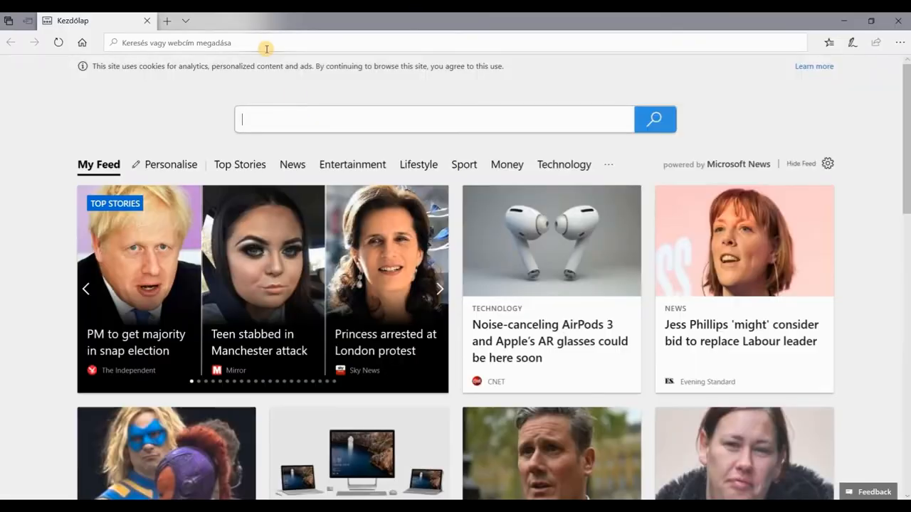
Step: Open Gmail and follow the verification link in SMANAG's Confirm Registration email
click(261, 42)
text(gmail)
key(Return)
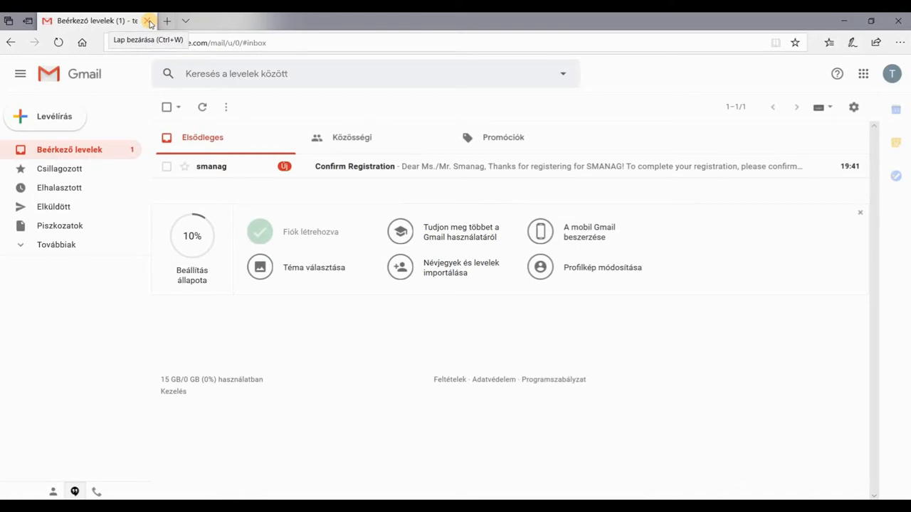
click(207, 167)
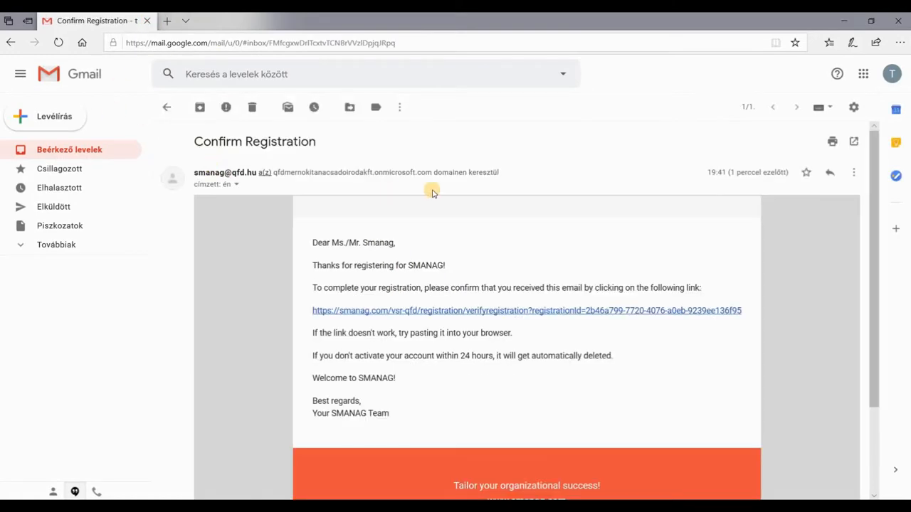
click(493, 332)
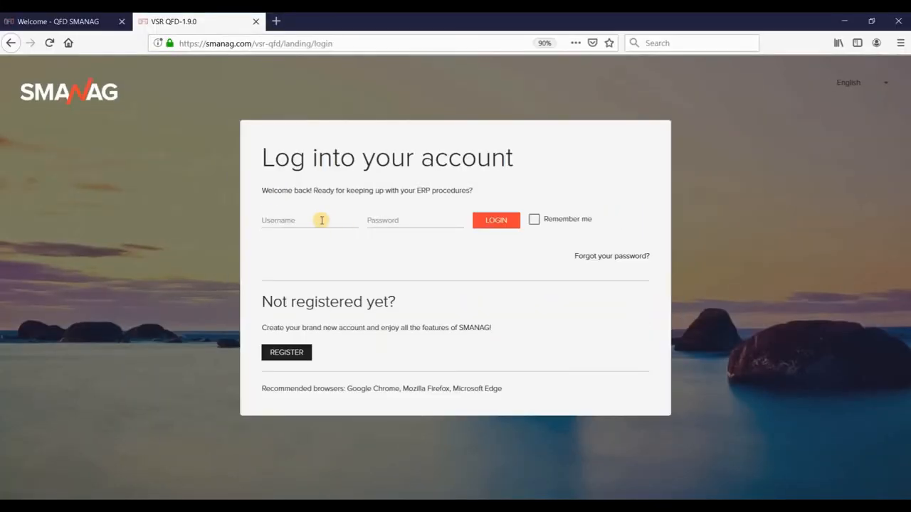
Step: Log into SMANAG with the account email and password, with Remember me ticked and the login saved
click(320, 219)
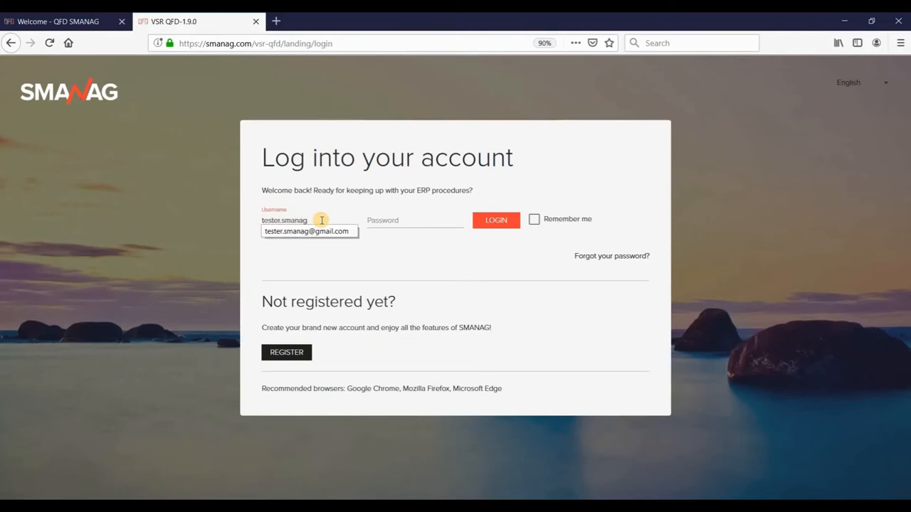
key(Tab)
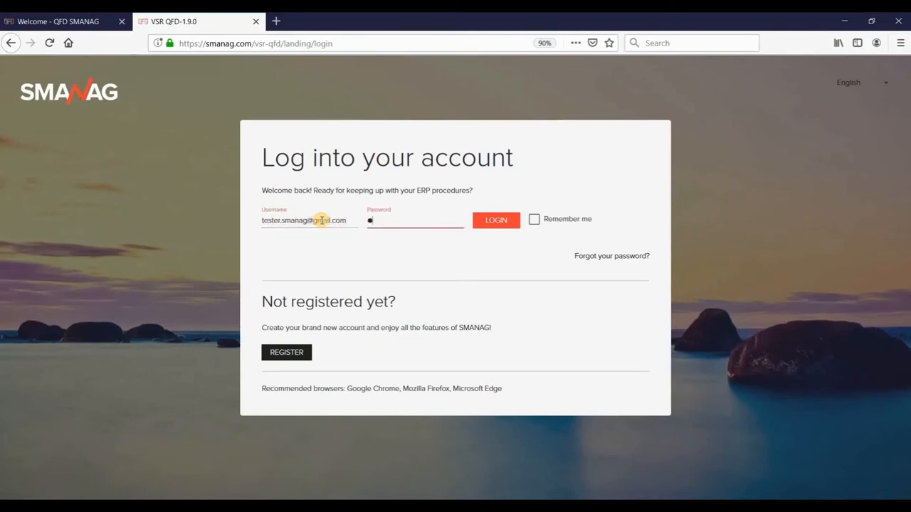
text(•)
click(534, 219)
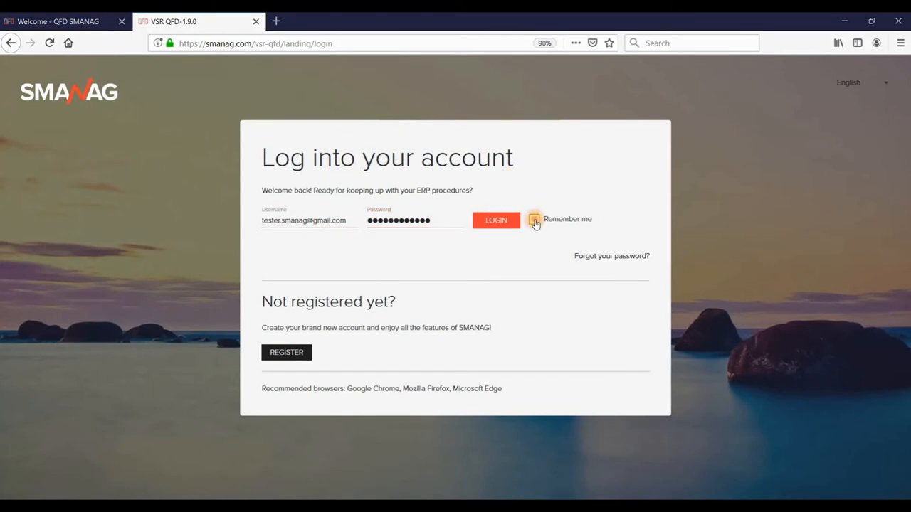
click(494, 221)
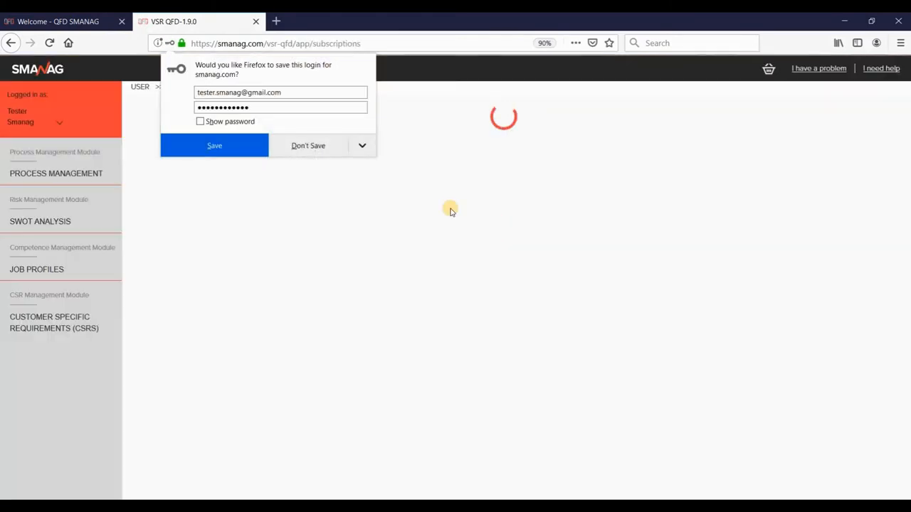
click(234, 145)
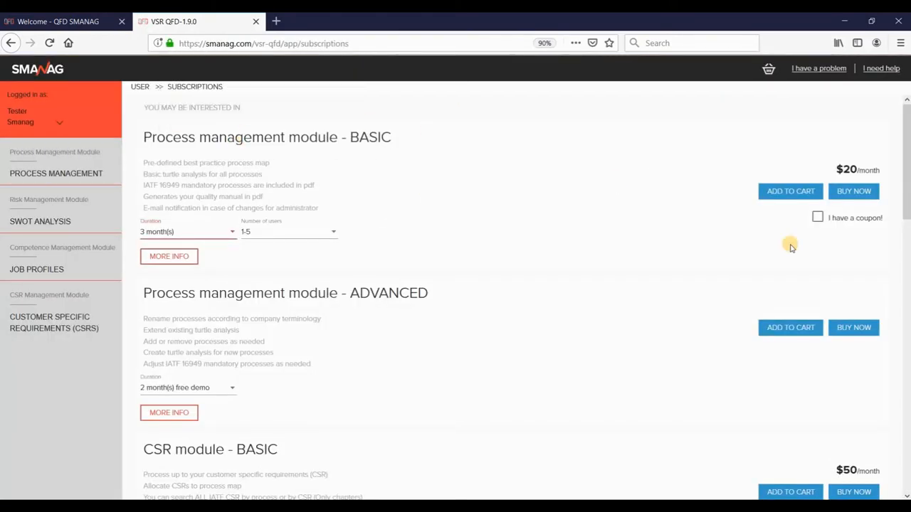
Step: Add the Competence, Risk, CSR and Process management ADVANCED modules to the cart
drag(907, 173, 907, 459)
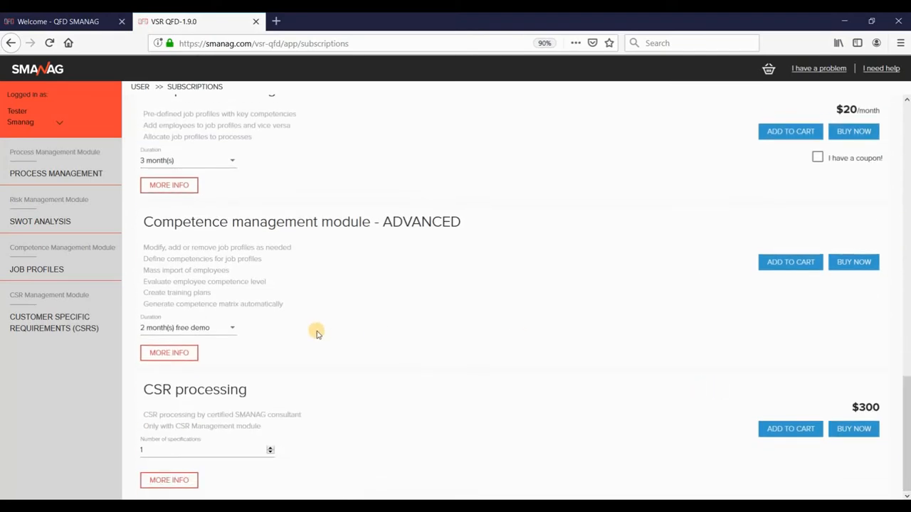
click(787, 264)
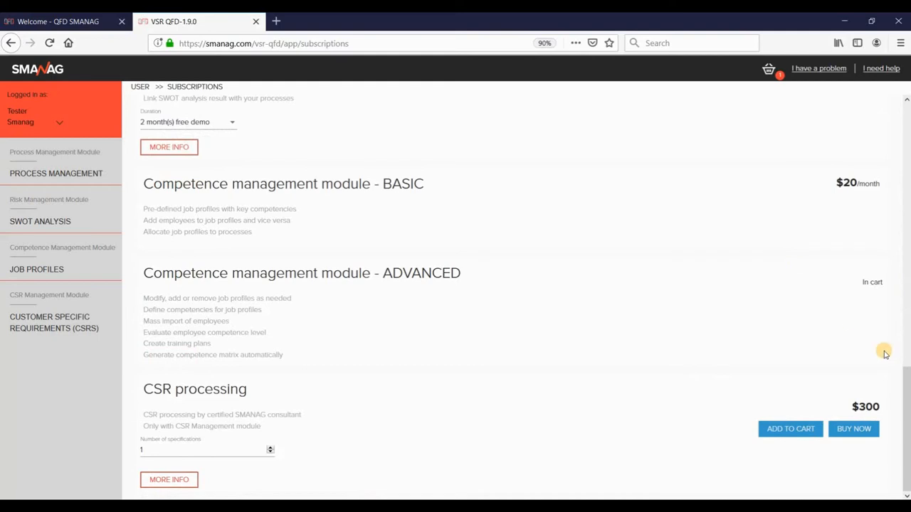
scroll(905, 399, up, 2)
scroll(904, 368, up, 4)
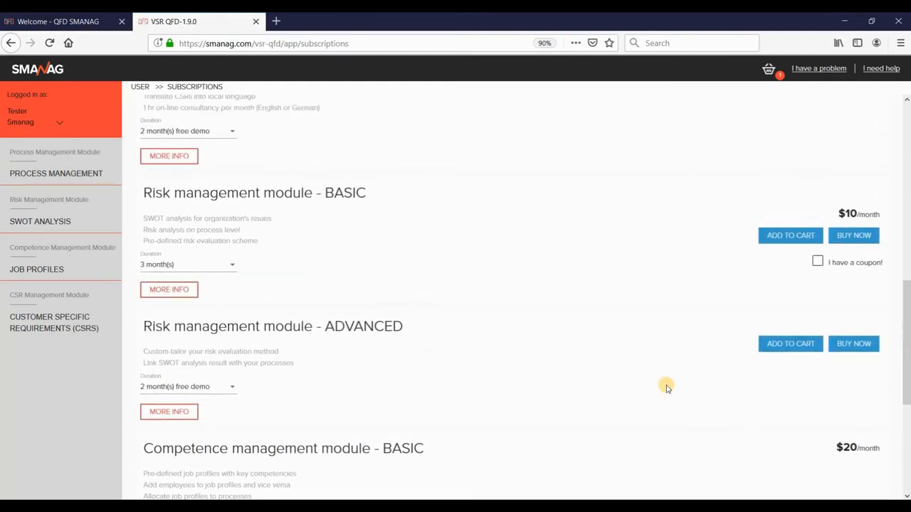
click(790, 344)
scroll(898, 346, up, 1)
scroll(907, 338, up, 4)
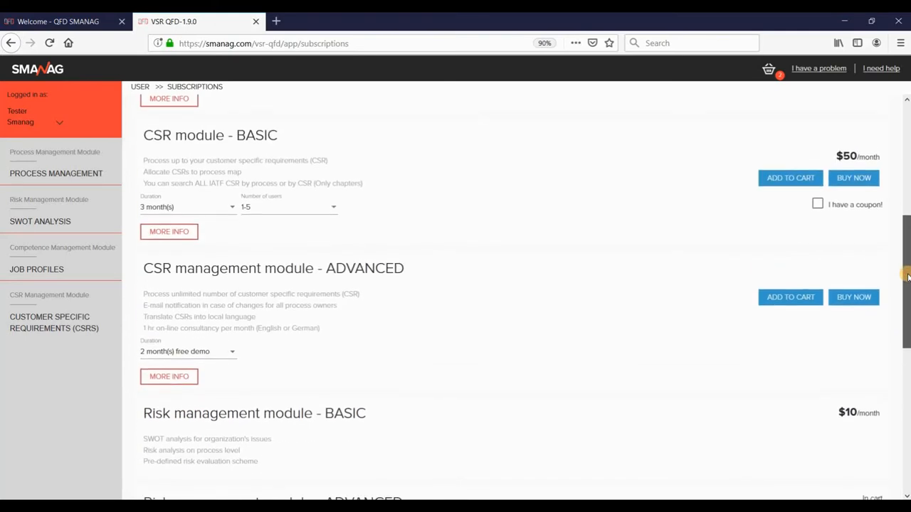
click(782, 300)
scroll(901, 299, up, 5)
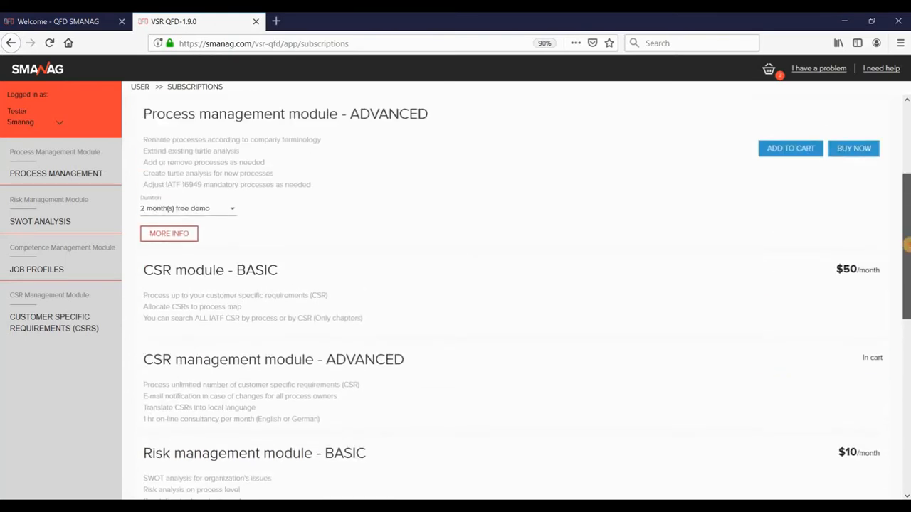
click(789, 235)
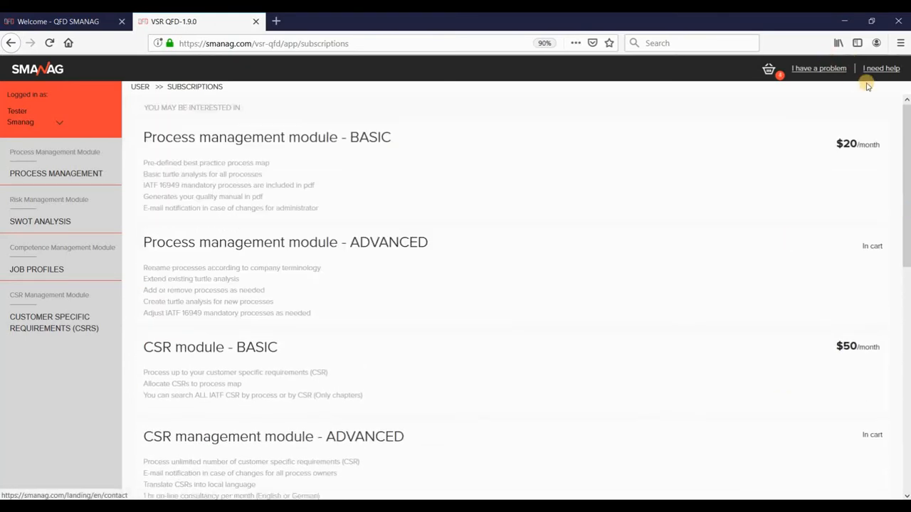
Step: Order the cart modules, then follow the missing-details warning link to the Profile page
click(768, 70)
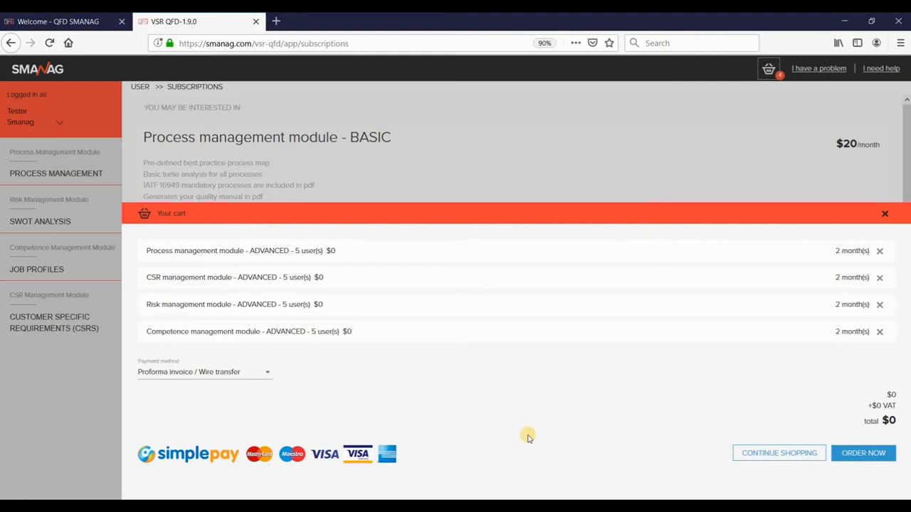
click(863, 454)
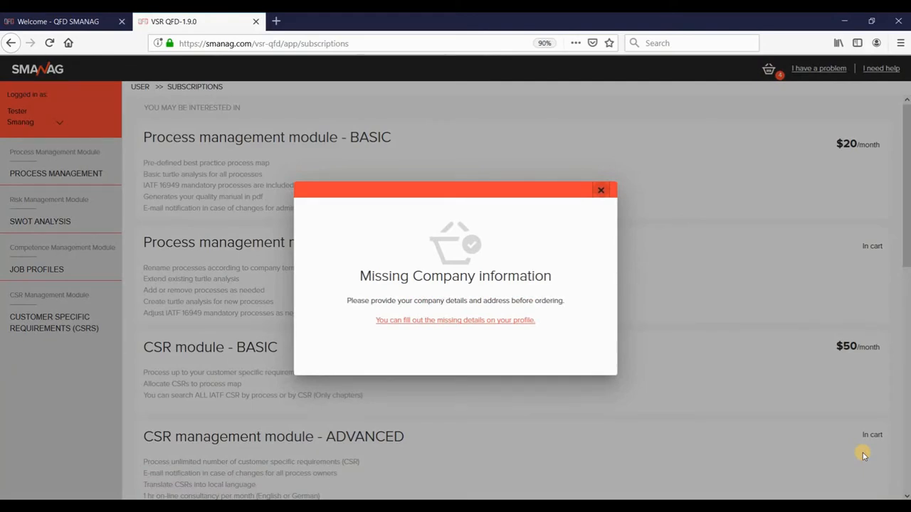
click(431, 321)
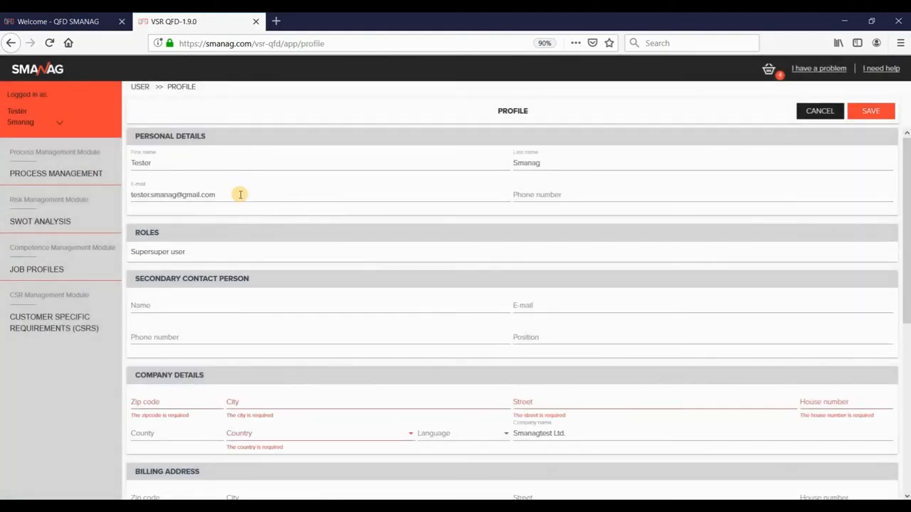
Step: Enter the phone number and company zip code, with Germany as country and English as language
click(528, 195)
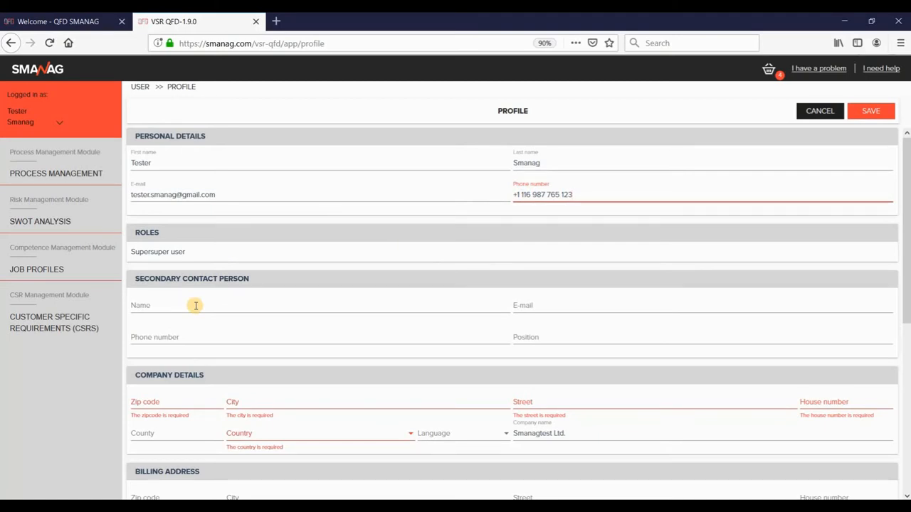
click(171, 403)
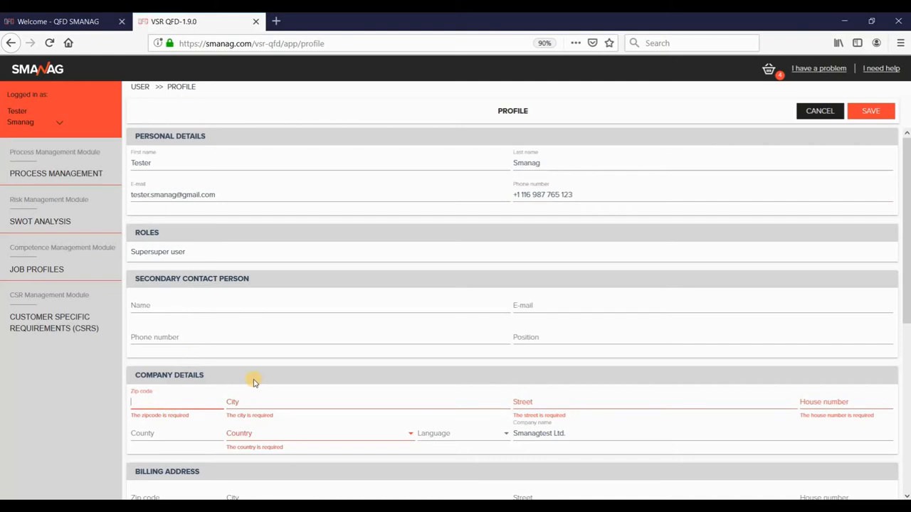
text(11111)
key(Tab)
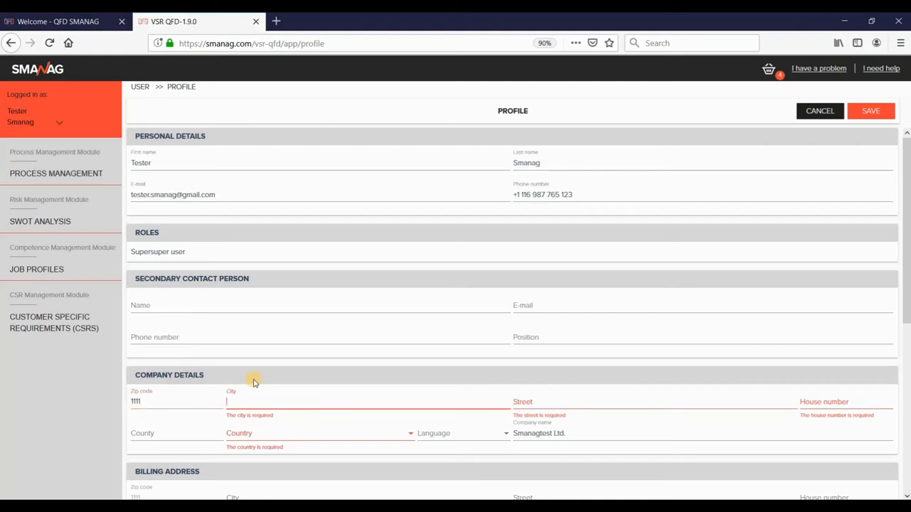
click(274, 437)
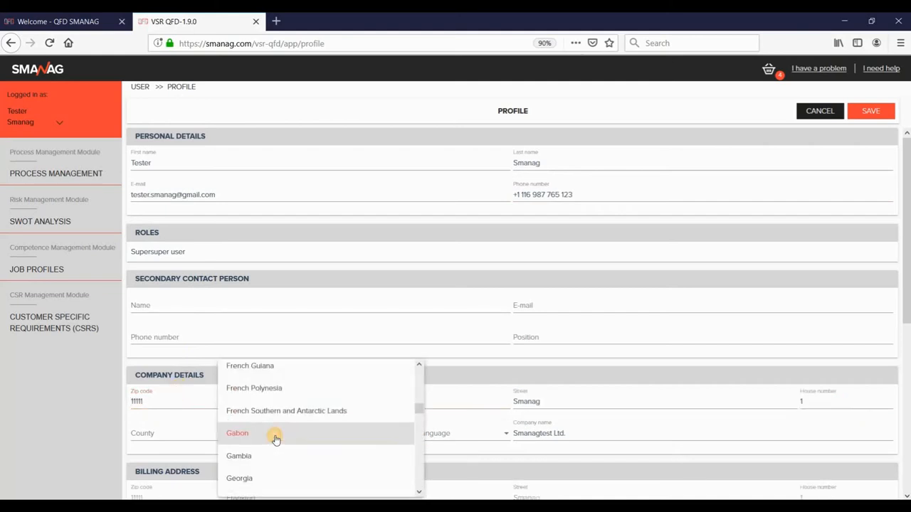
scroll(420, 470, down, 3)
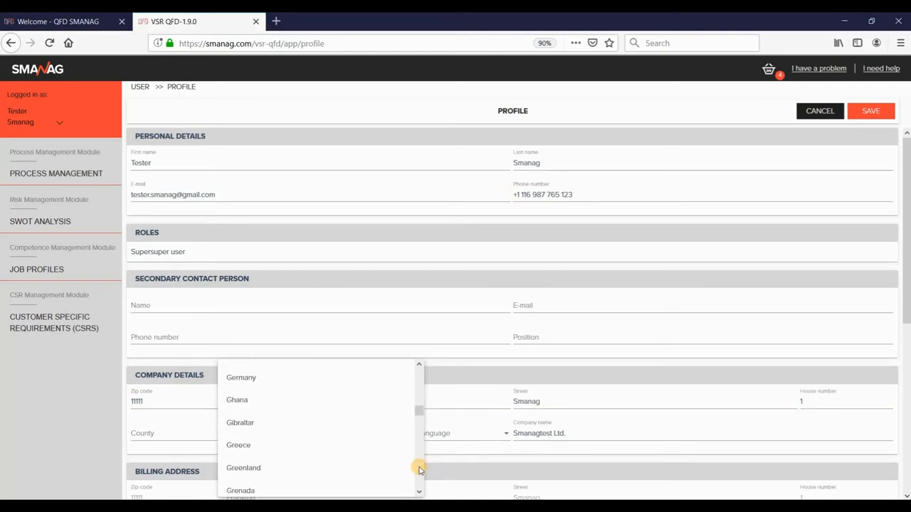
click(300, 377)
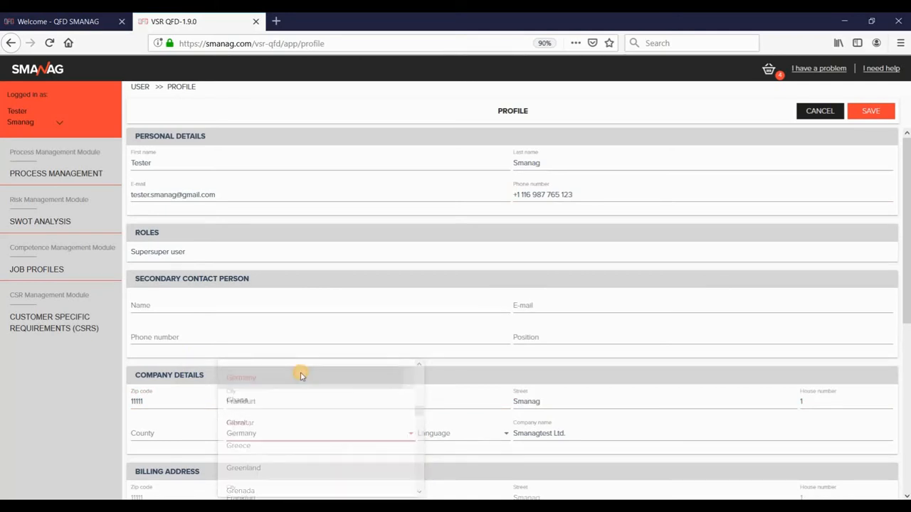
click(449, 435)
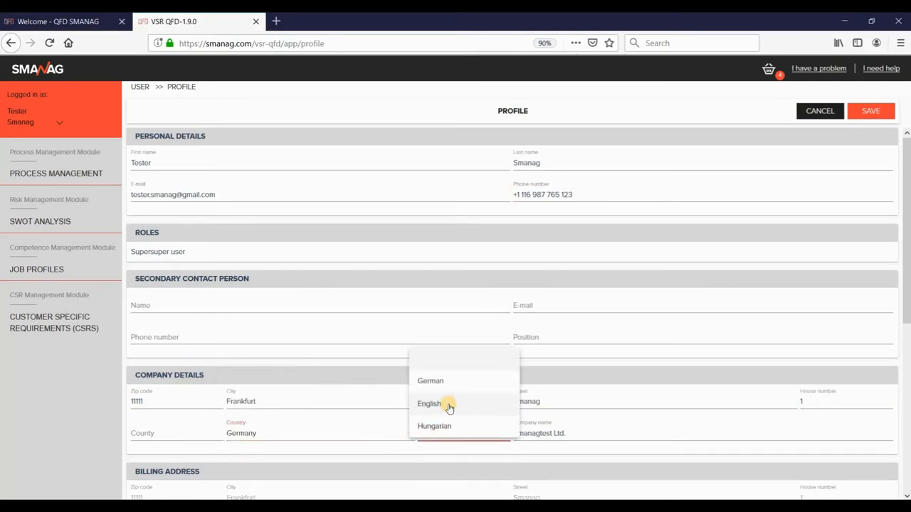
click(448, 405)
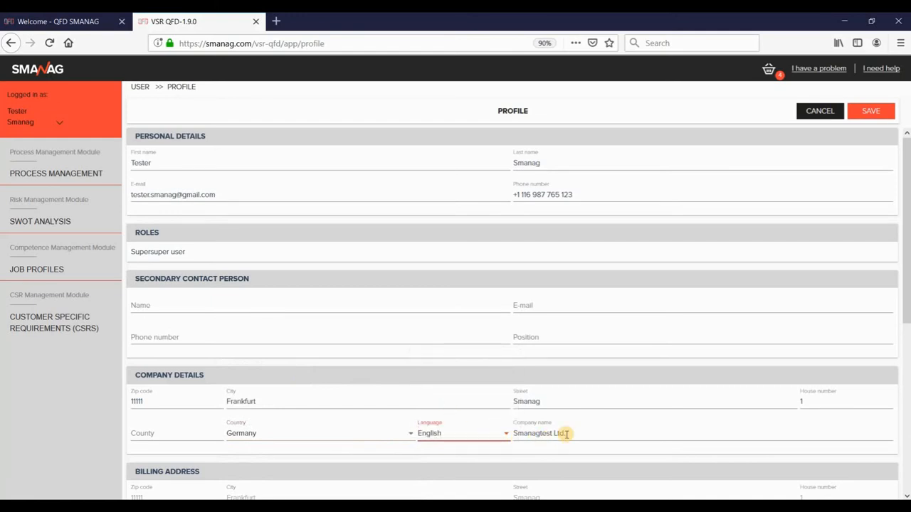
Step: Enter the billing tax number and set the company site address identical to the company address
drag(908, 276, 908, 443)
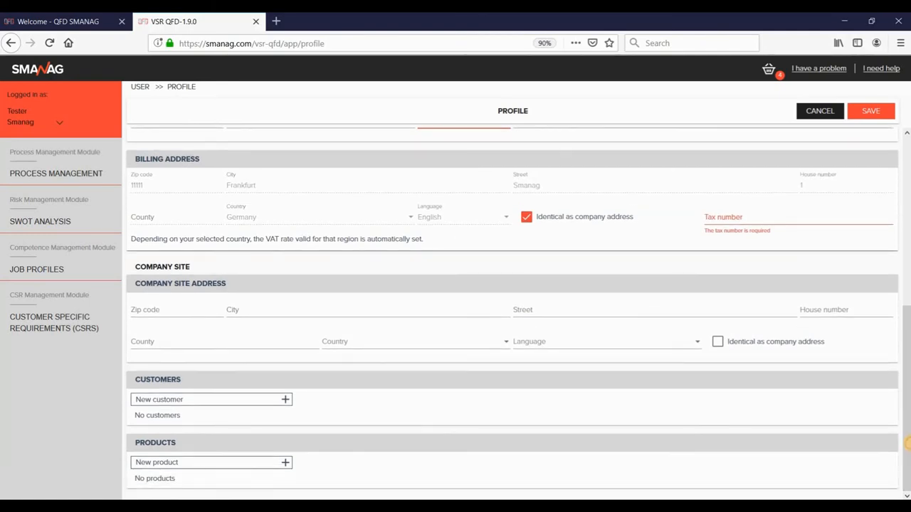
click(739, 216)
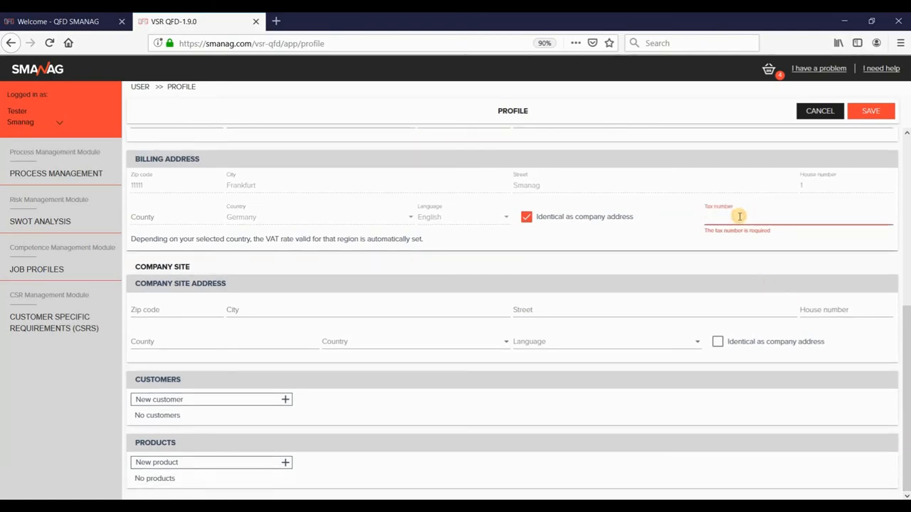
text(DE 123456789)
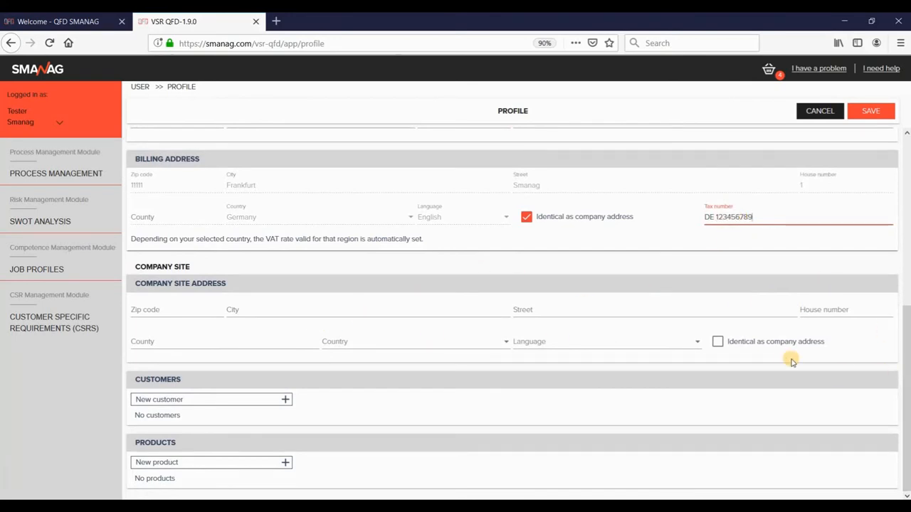
click(718, 343)
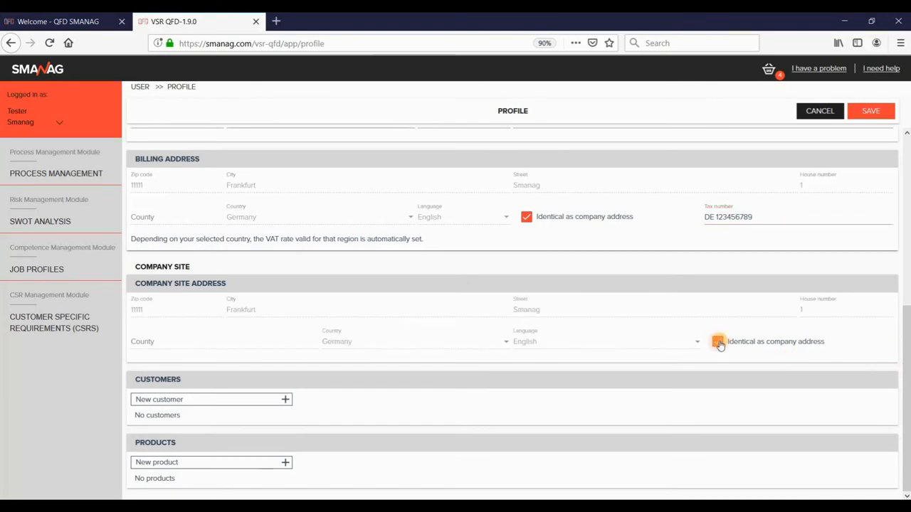
click(285, 401)
Step: Add Volkswagen AG as a customer and 'Aluminum pressure die casted parts' as a product
click(225, 427)
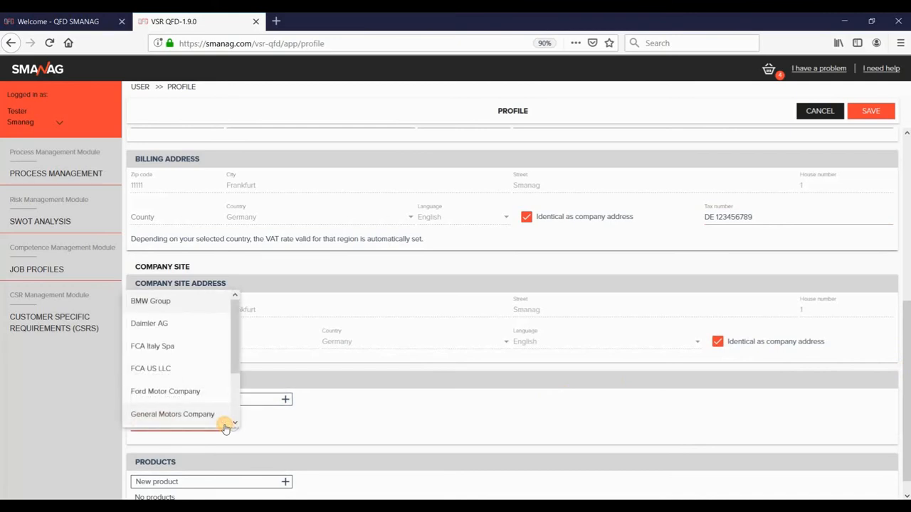
drag(236, 349, 235, 421)
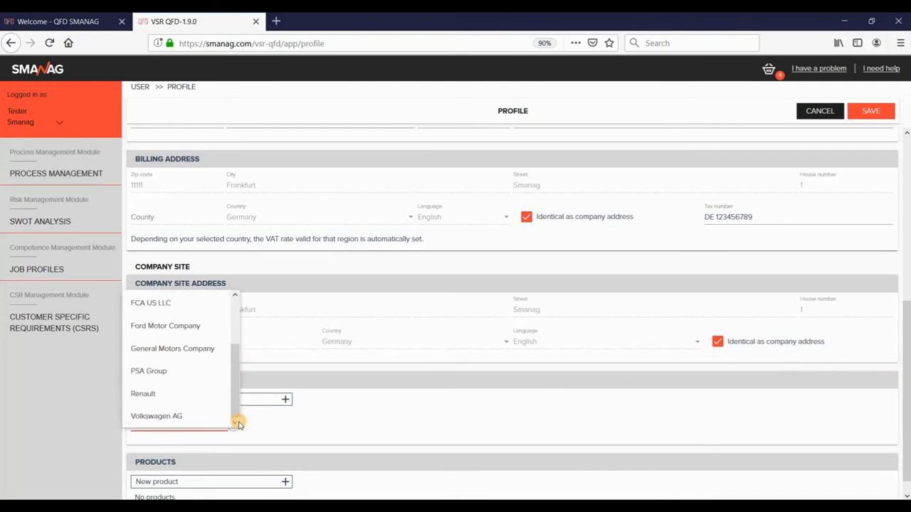
click(179, 418)
scroll(541, 438, down, 1)
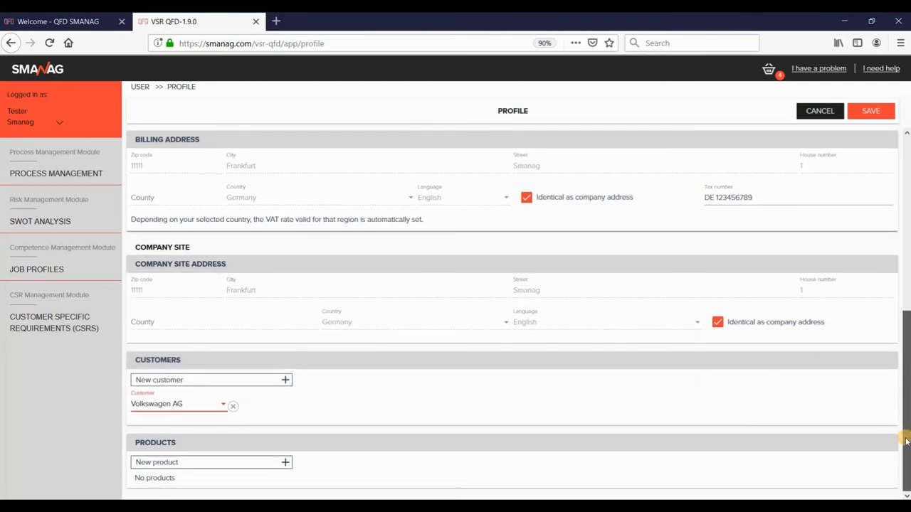
click(285, 462)
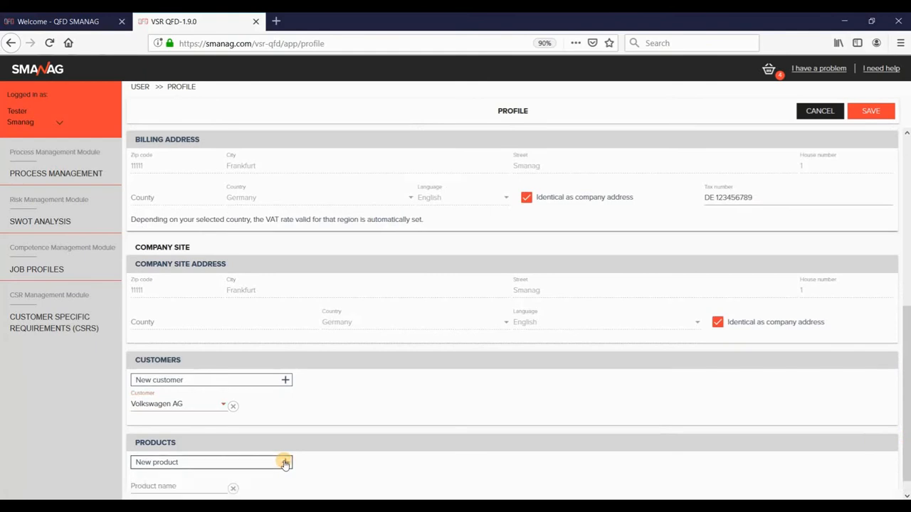
scroll(900, 427, down, 1)
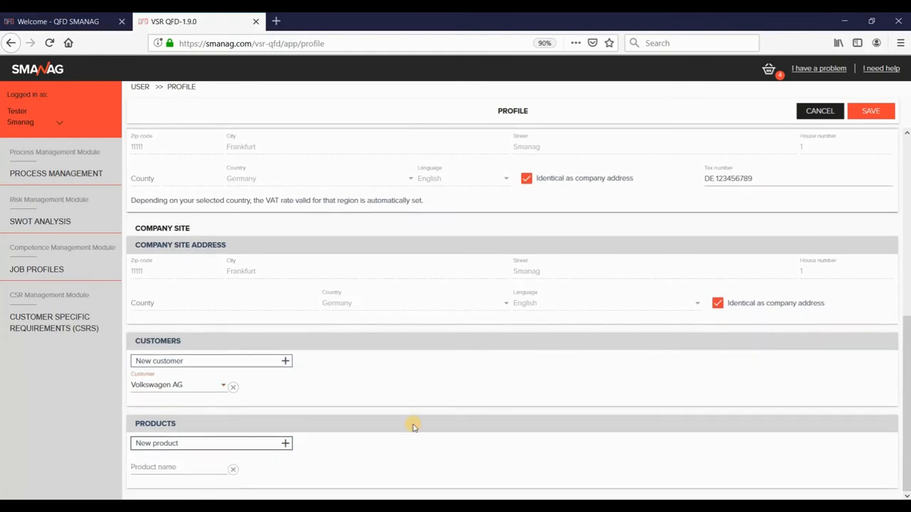
click(195, 466)
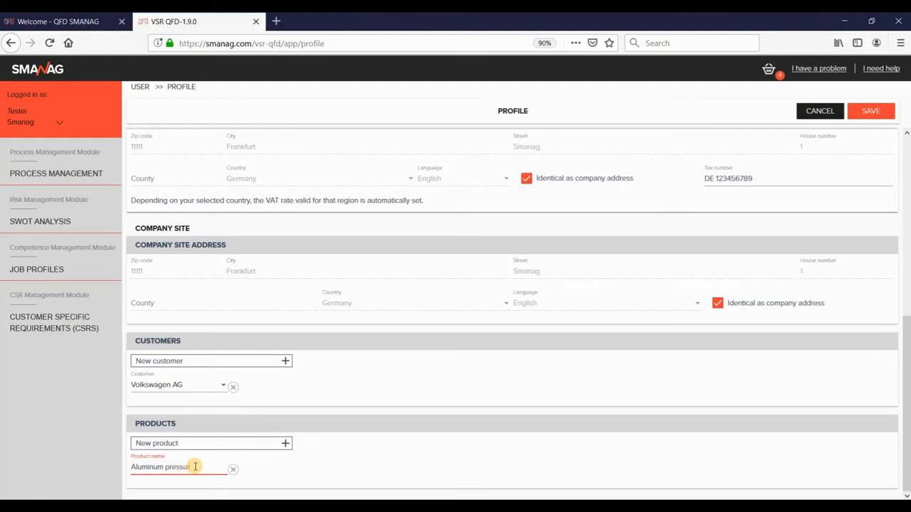
text(Aluminum pressure die casted p)
text(arts)
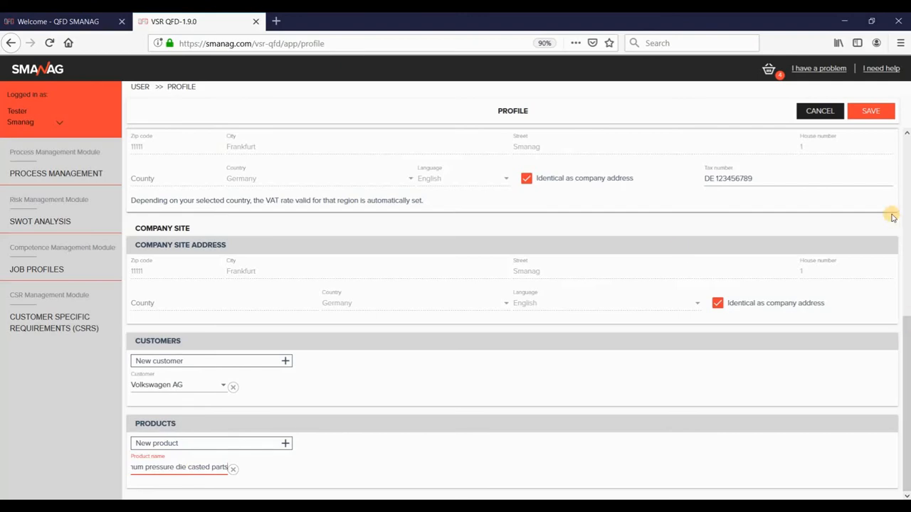
Step: Save the profile, order the cart modules, and dismiss the thank-you message
click(871, 112)
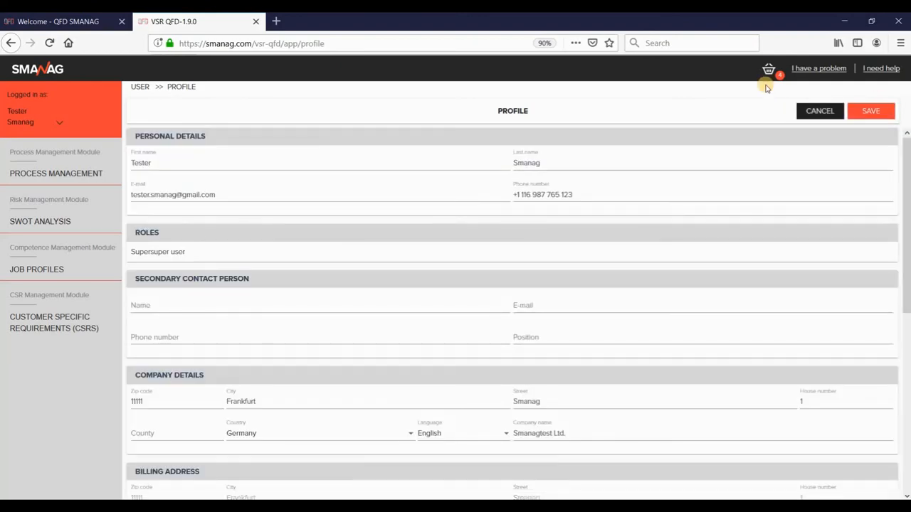
click(769, 69)
click(867, 452)
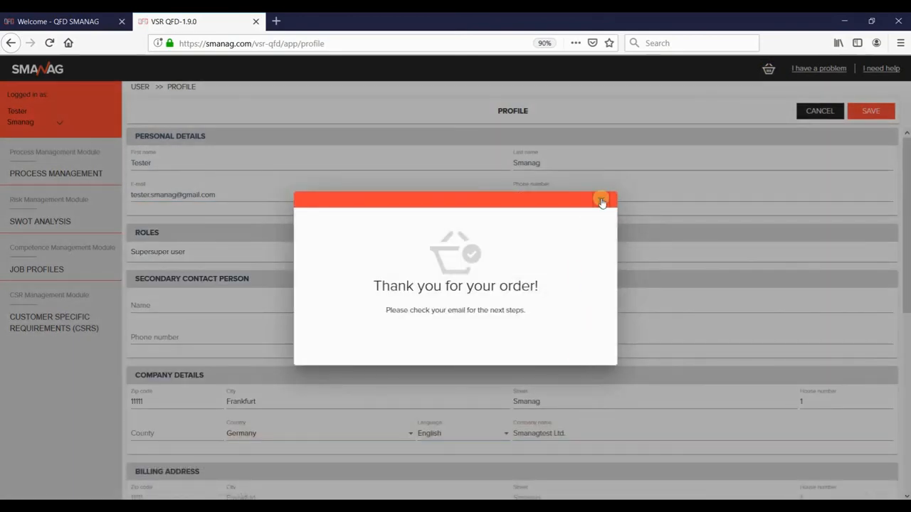
click(601, 202)
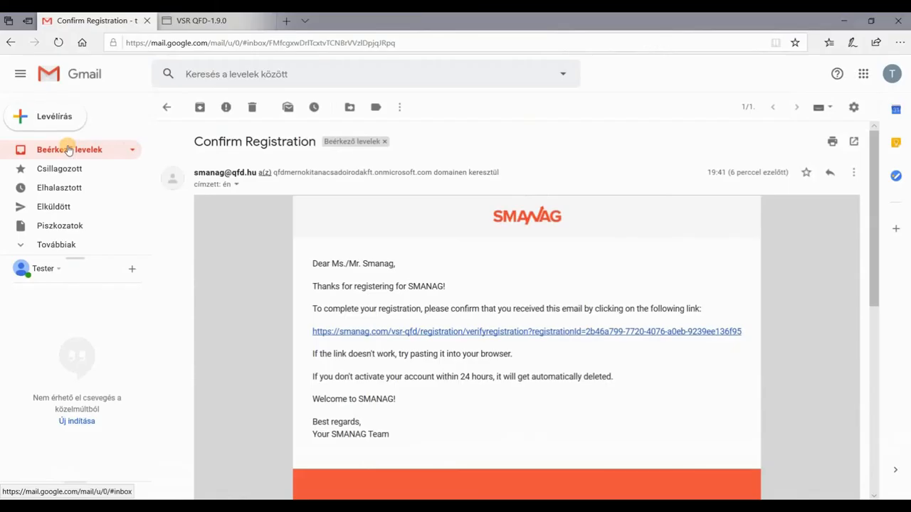
click(65, 149)
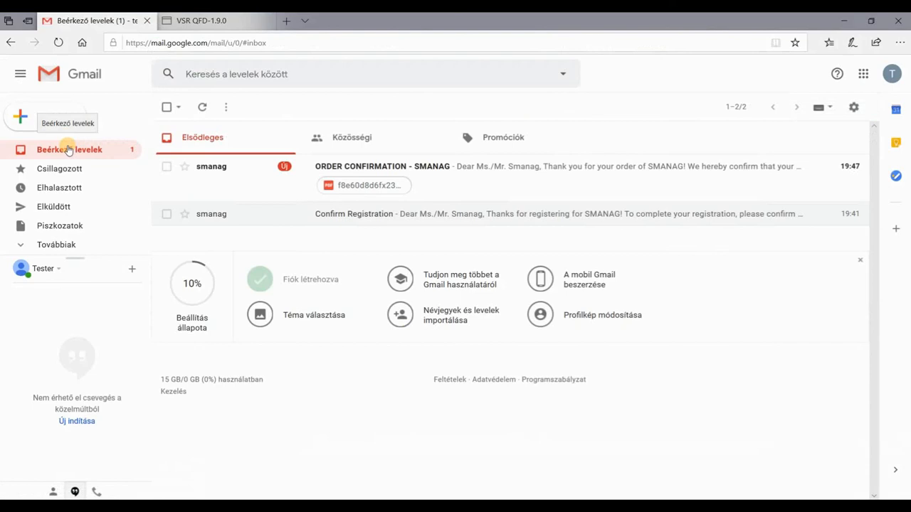
Step: Download the ORDER CONFIRMATION email's pro-forma invoice PDF, review it in Acrobat Reader, then close it
click(211, 168)
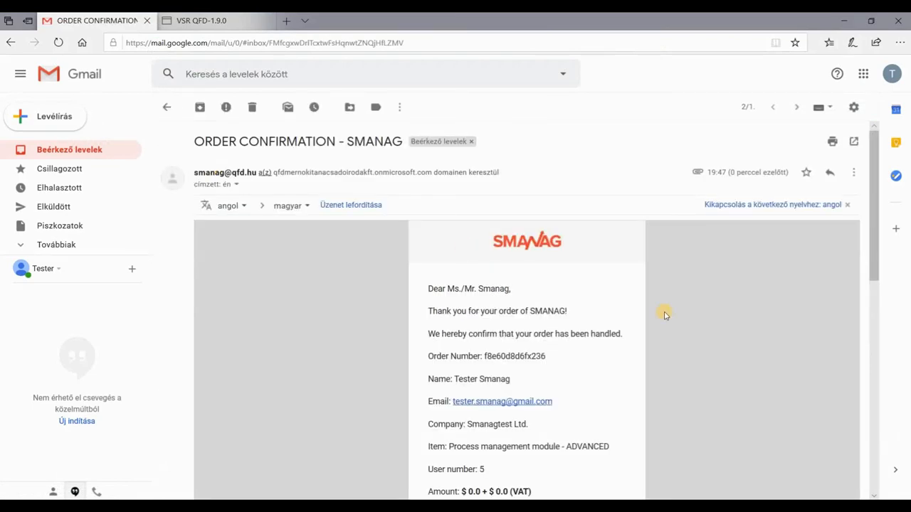
scroll(844, 274, down, 10)
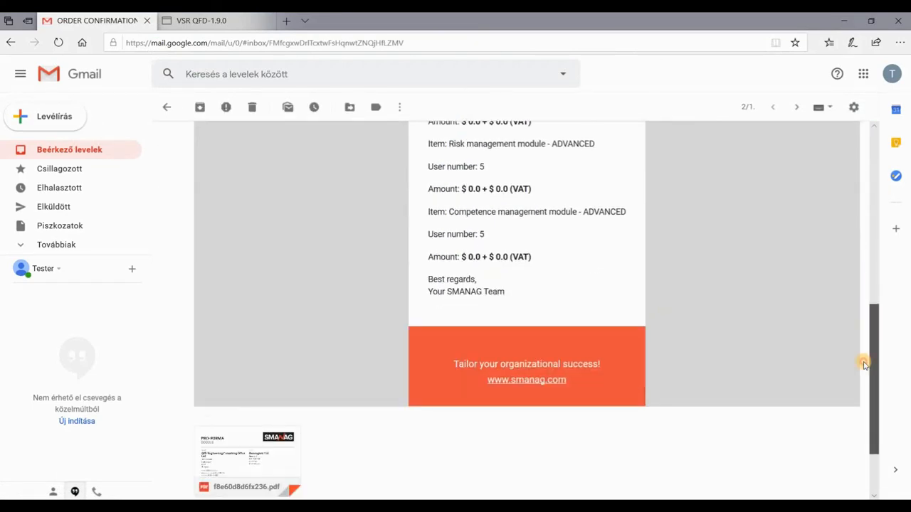
right_click(572, 385)
click(212, 393)
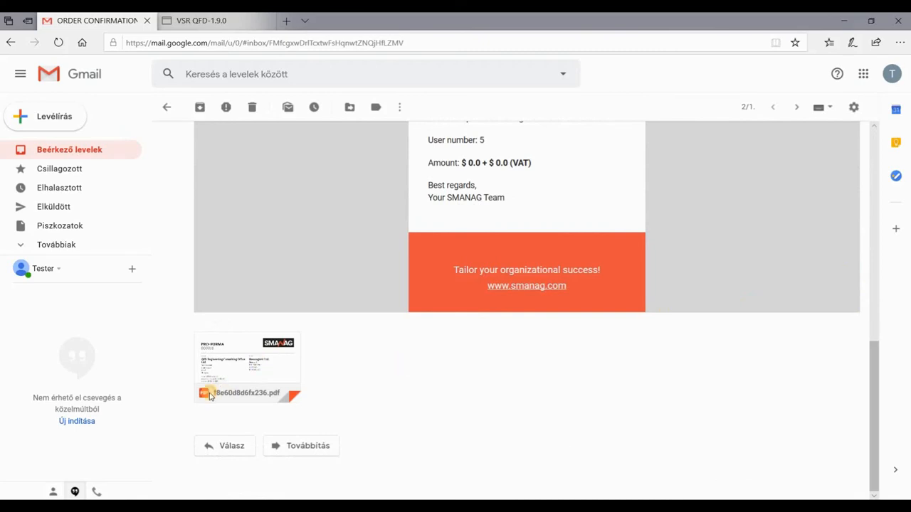
click(222, 388)
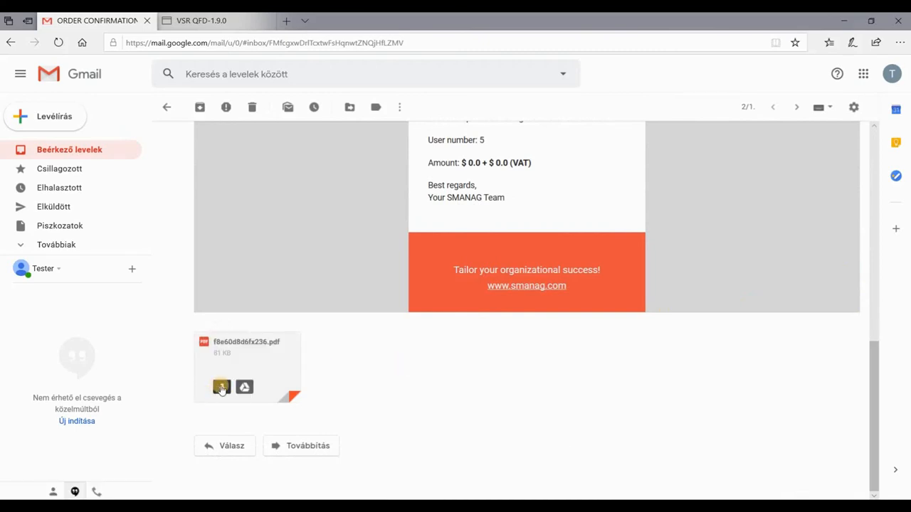
click(502, 484)
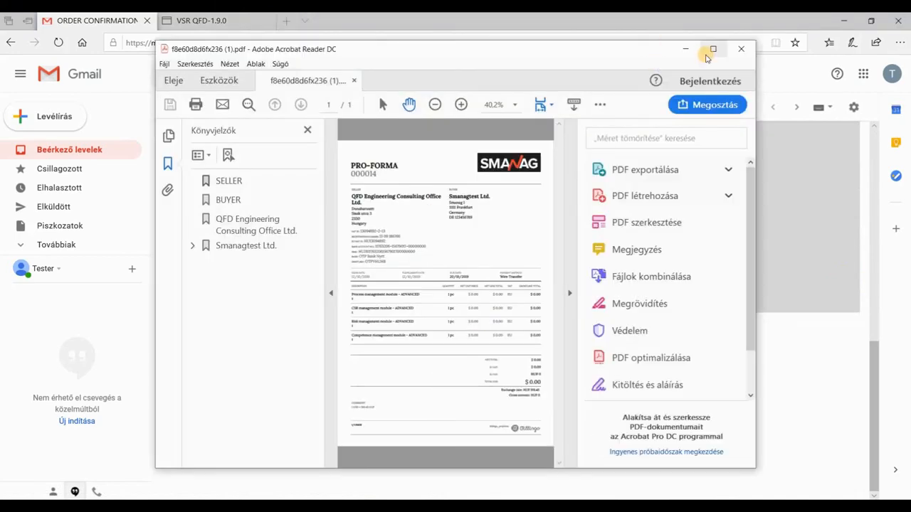
click(710, 46)
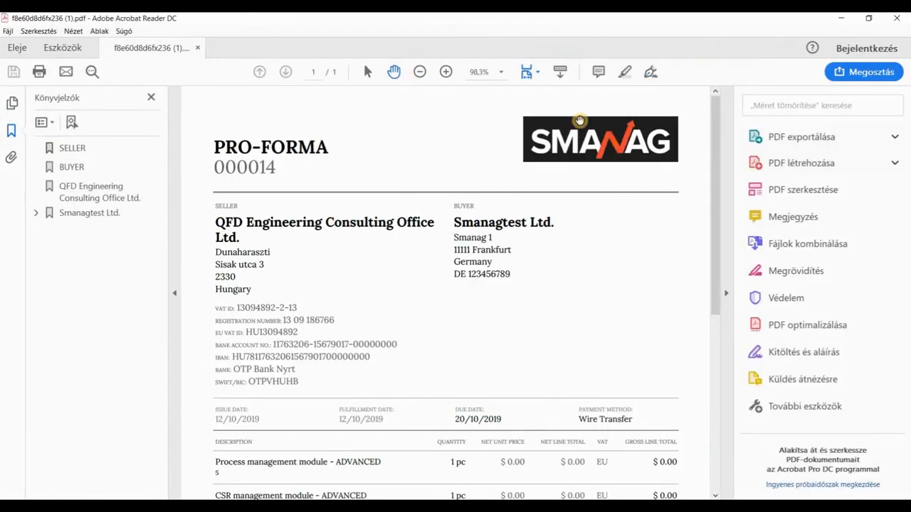
scroll(705, 254, down, 5)
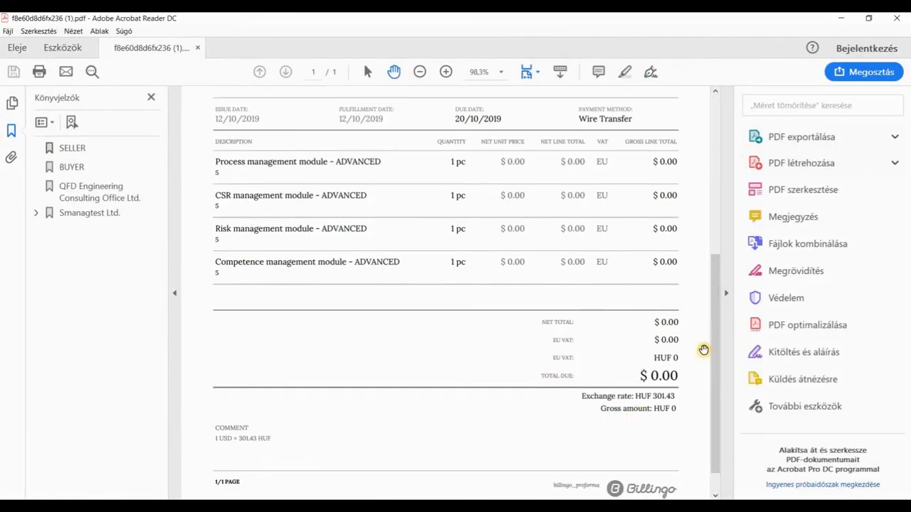
click(841, 18)
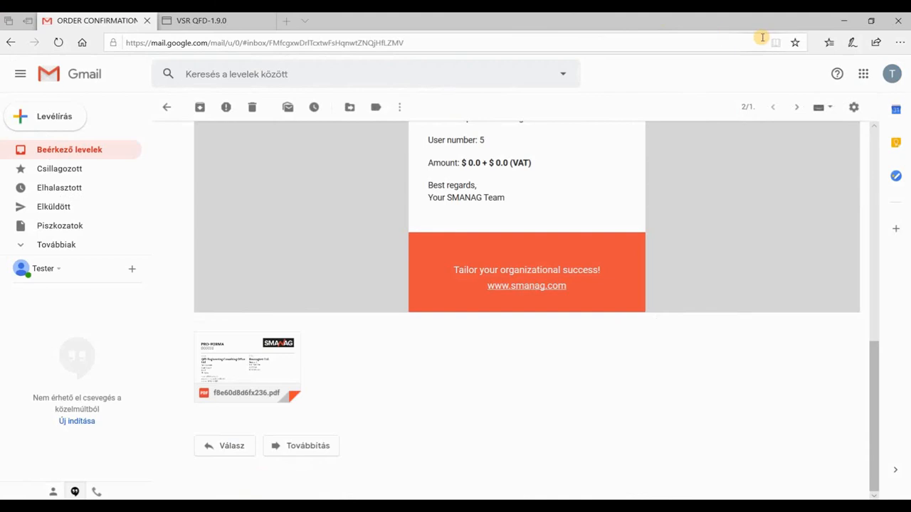
Step: Return to SMANAG and check the Process Management, SWOT Analysis, Job Profiles and CSRs pages, each showing no content
click(841, 19)
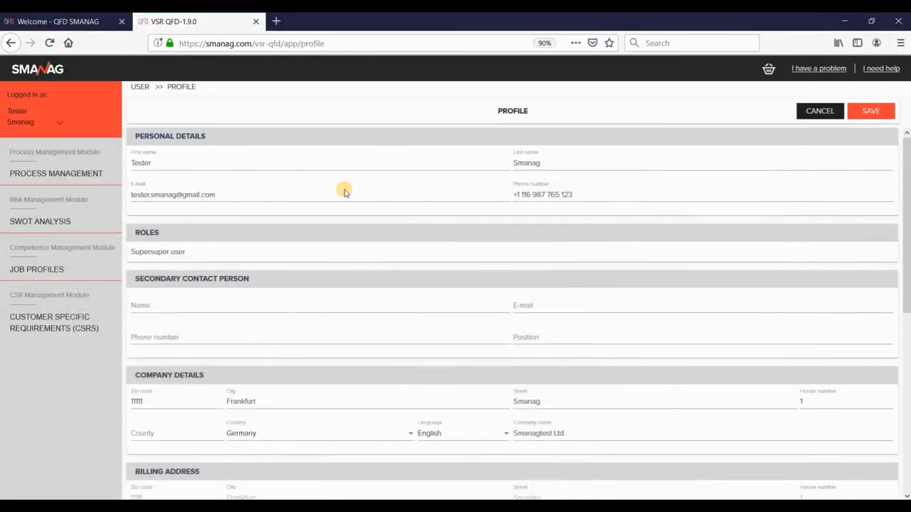
click(37, 175)
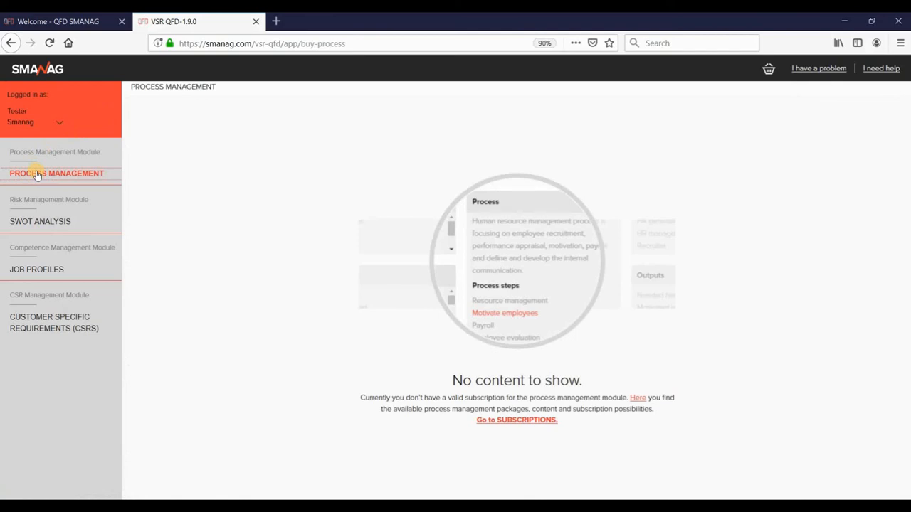
click(36, 227)
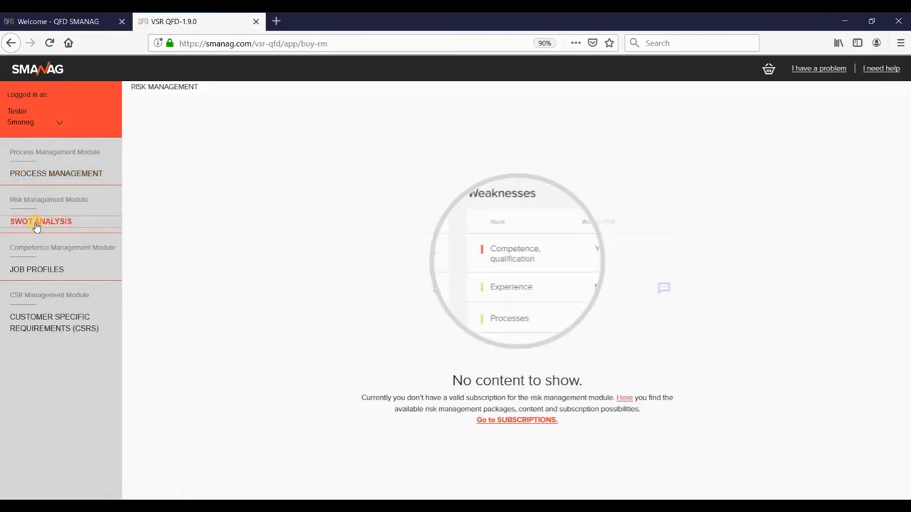
click(28, 271)
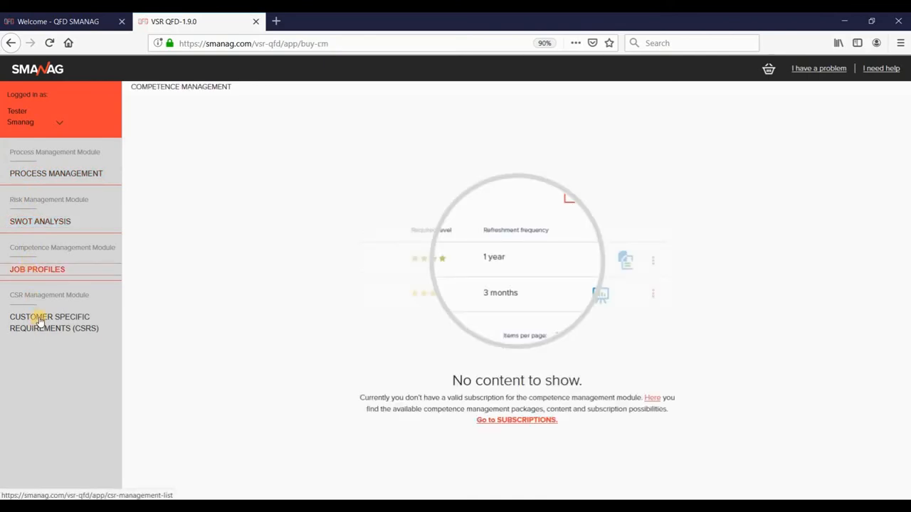
click(40, 322)
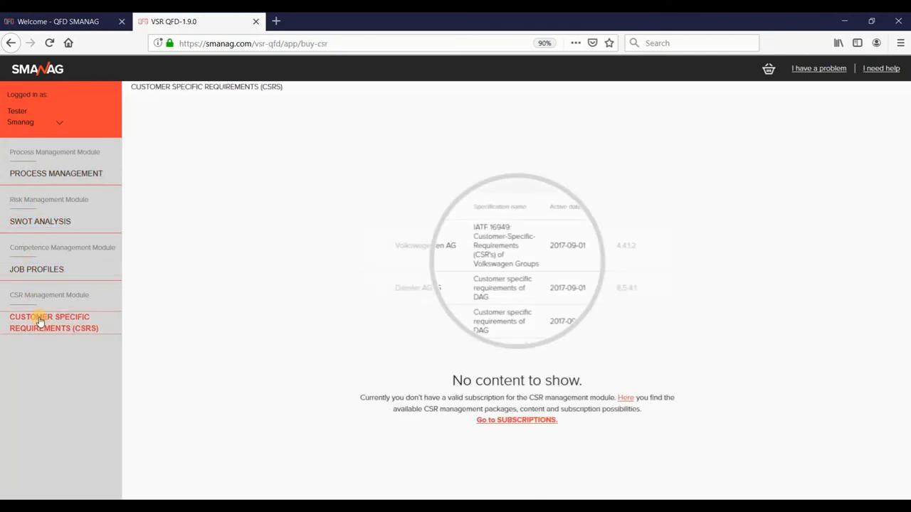